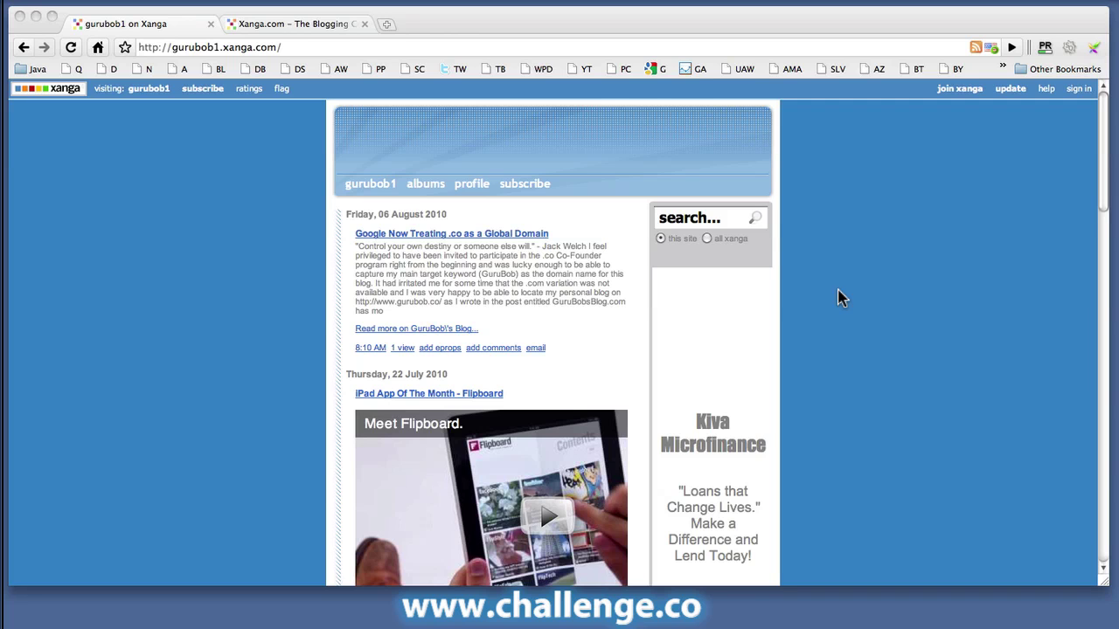
Scroll up and down through the current page to review its content
{"action": "scroll", "coordinate": [834, 294], "scroll_direction": "down", "scroll_amount": 5}
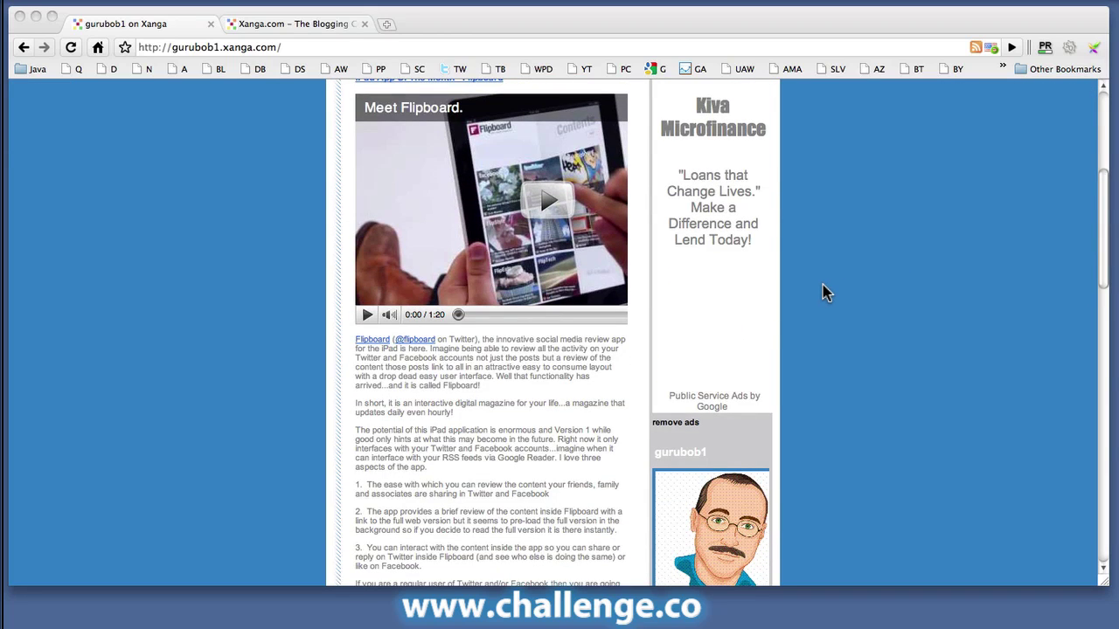
{"action": "scroll", "coordinate": [825, 294], "scroll_direction": "down", "scroll_amount": 2}
{"action": "scroll", "coordinate": [825, 295], "scroll_direction": "down", "scroll_amount": 2}
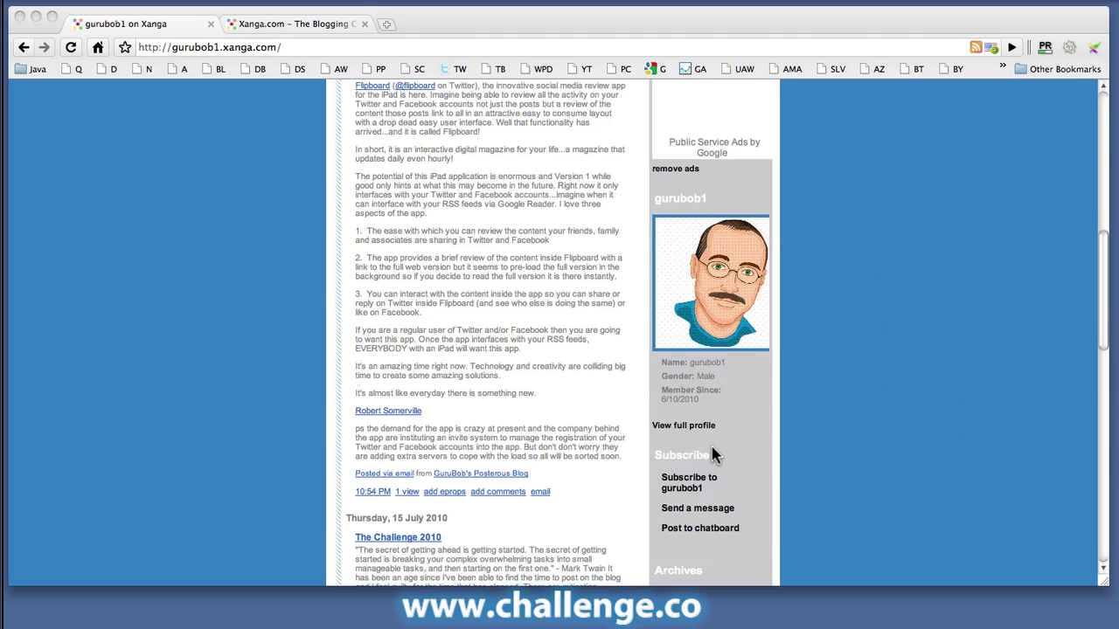
{"action": "scroll", "coordinate": [728, 442], "scroll_direction": "up", "scroll_amount": 9}
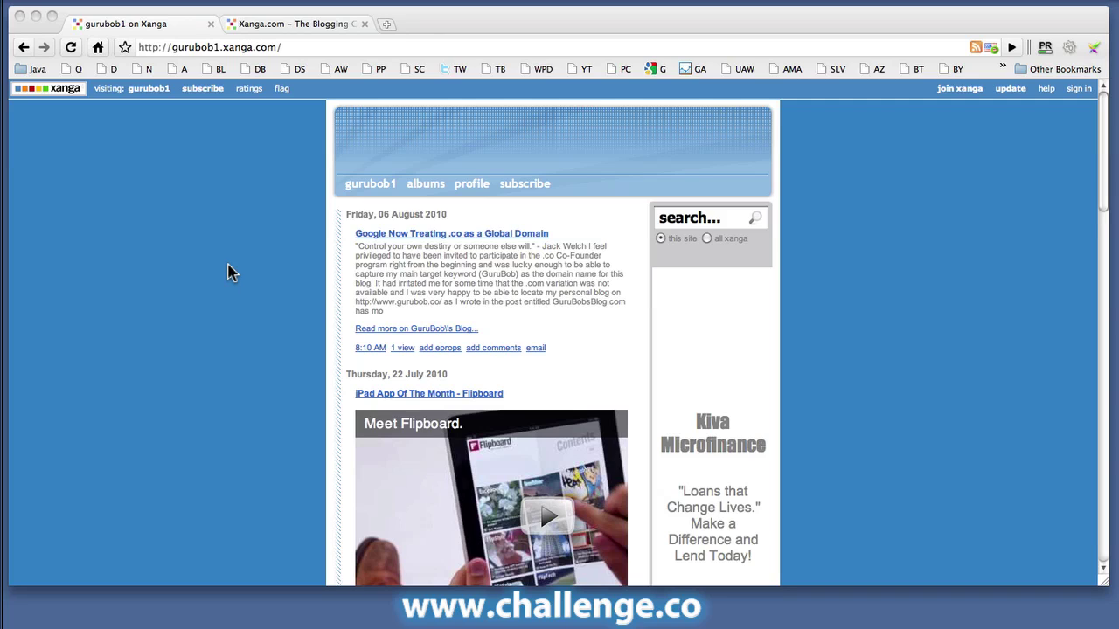
{"action": "scroll", "coordinate": [309, 225], "scroll_direction": "down", "scroll_amount": 5}
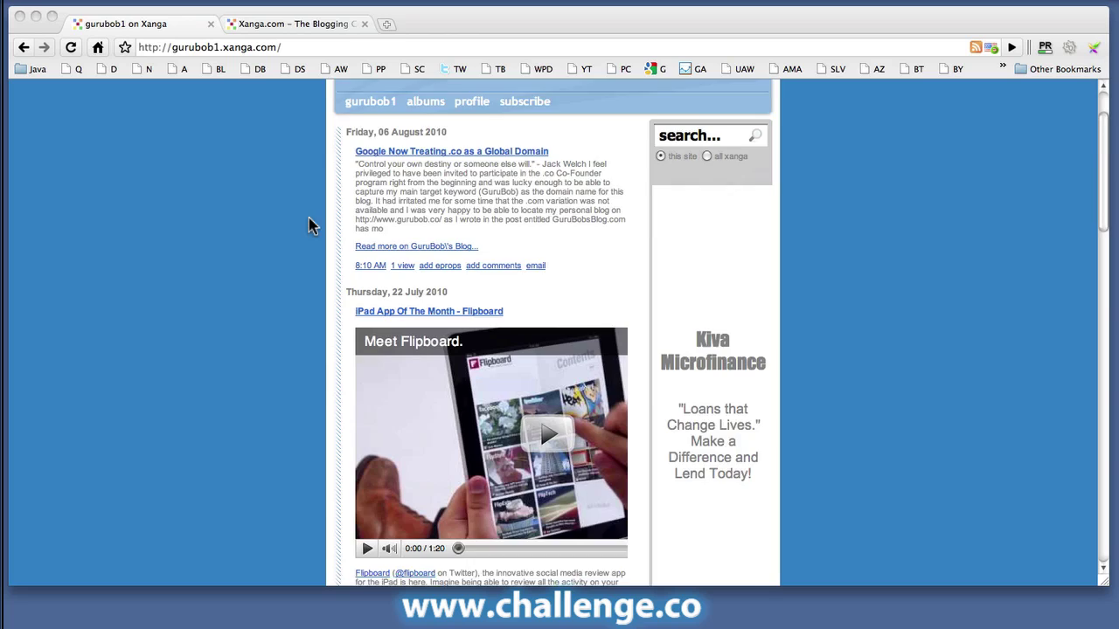
{"action": "scroll", "coordinate": [275, 227], "scroll_direction": "up", "scroll_amount": 4}
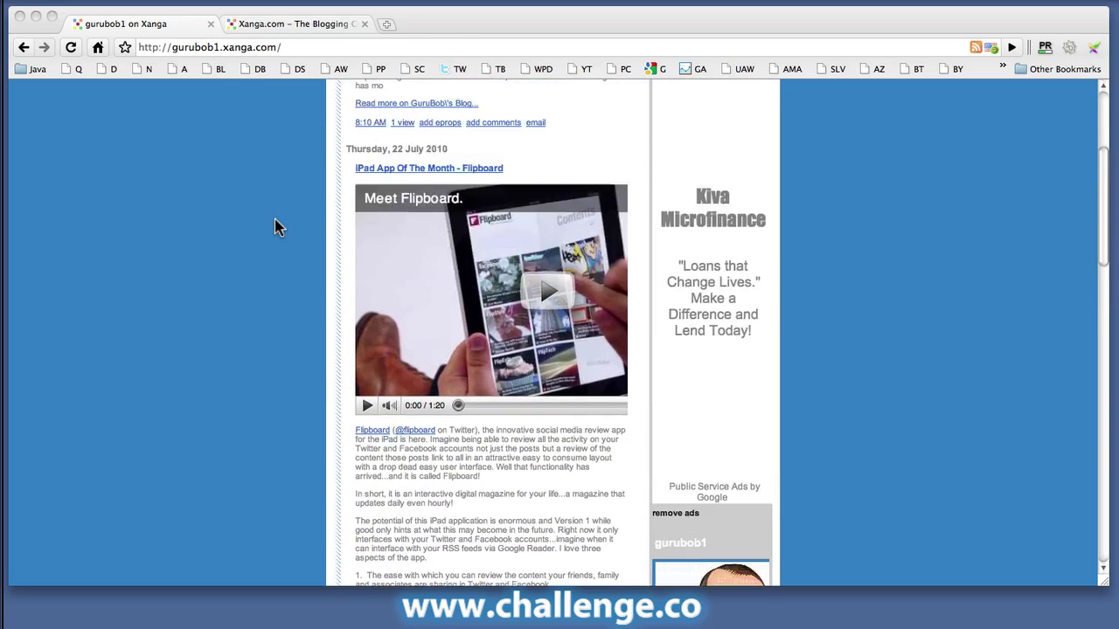
{"action": "scroll", "coordinate": [279, 227], "scroll_direction": "down", "scroll_amount": 7}
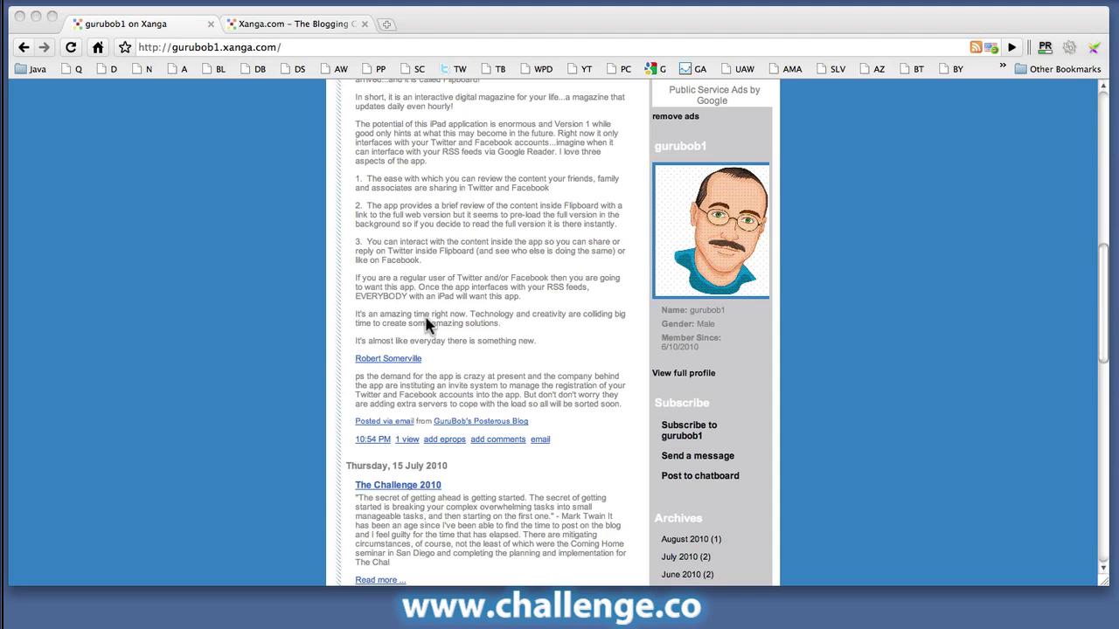
{"action": "scroll", "coordinate": [394, 385], "scroll_direction": "down", "scroll_amount": 3}
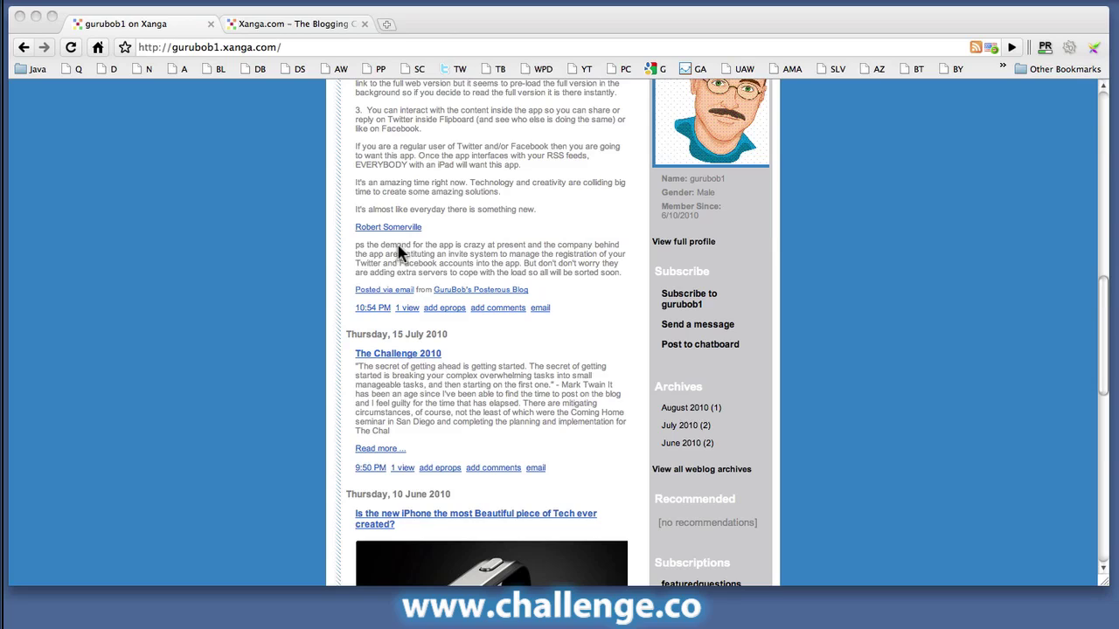
Go to the Xanga.com home page and start signing up for a new blog
{"action": "left_click", "coordinate": [377, 231]}
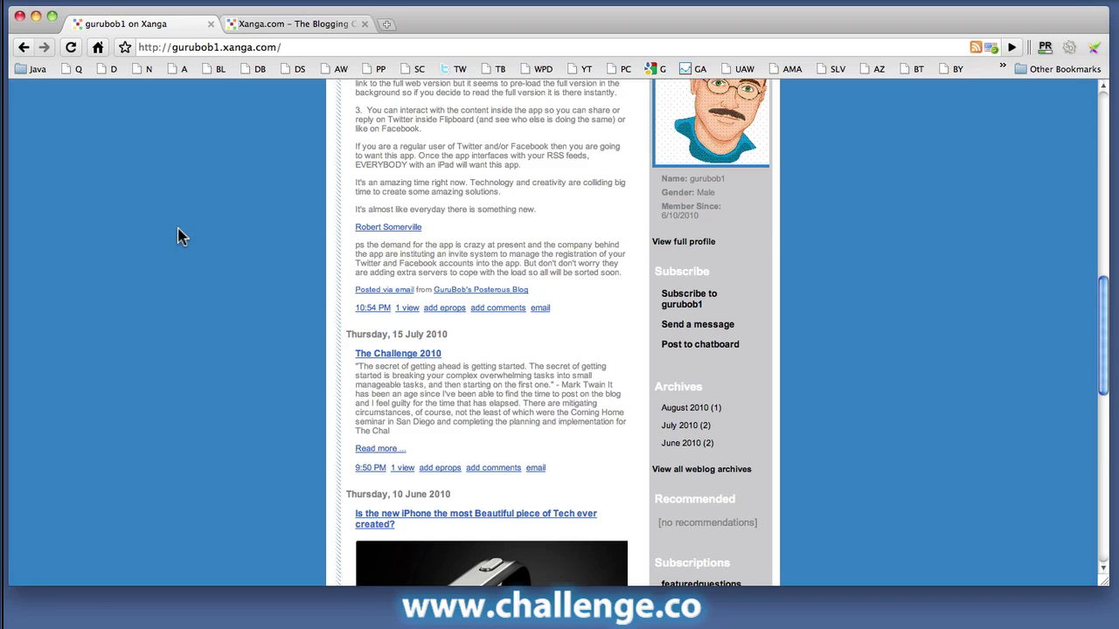
{"action": "scroll", "coordinate": [179, 240], "scroll_direction": "up", "scroll_amount": 10}
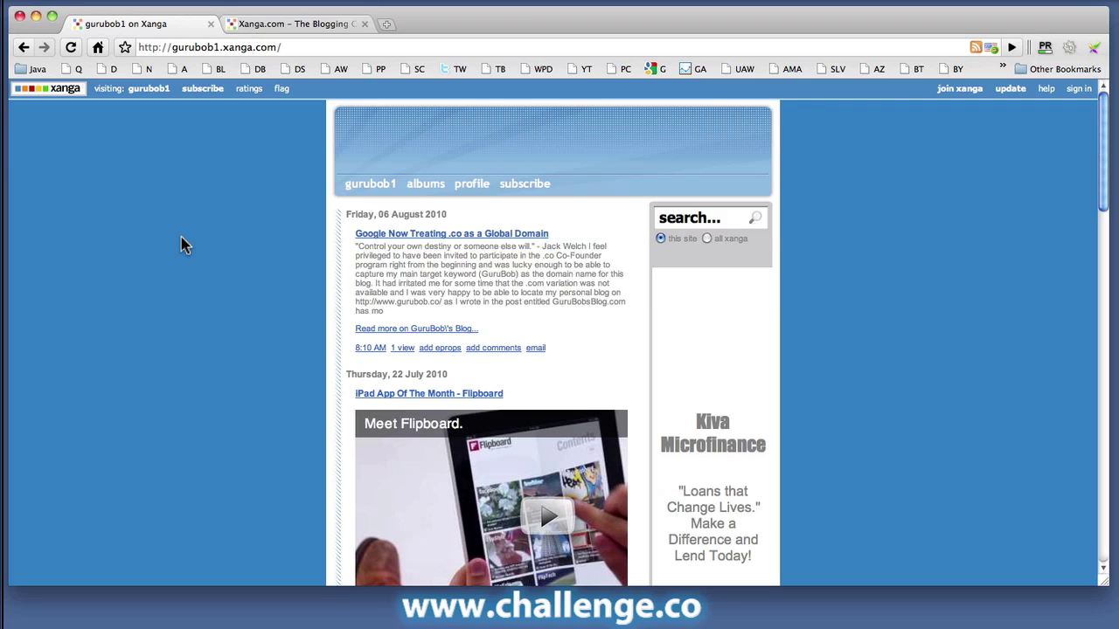
{"action": "left_click", "coordinate": [295, 26]}
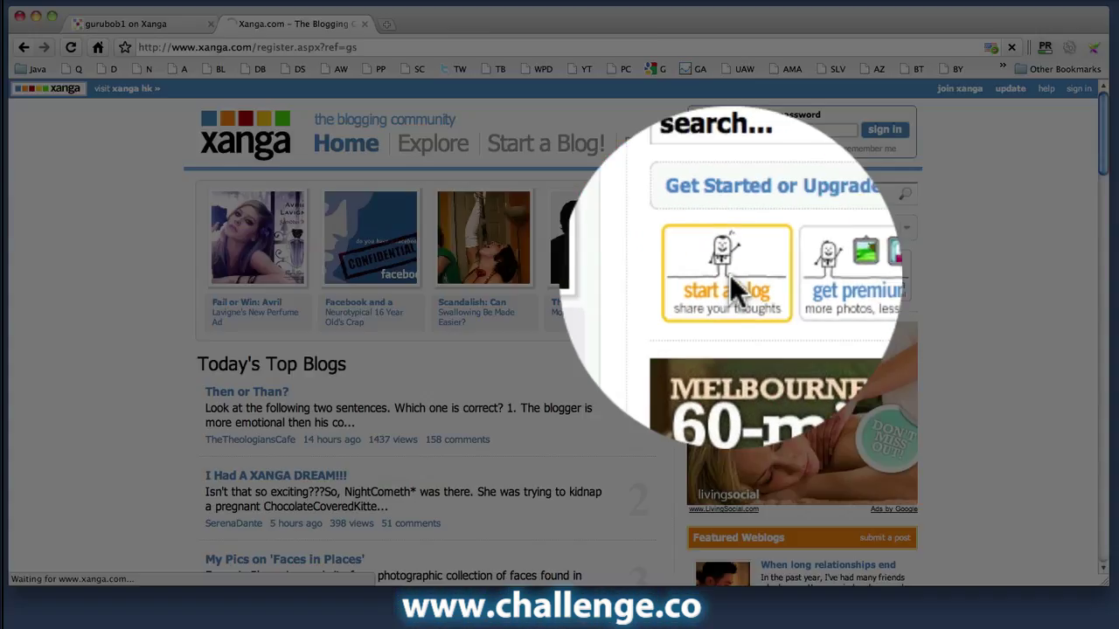
{"action": "left_click", "coordinate": [729, 275]}
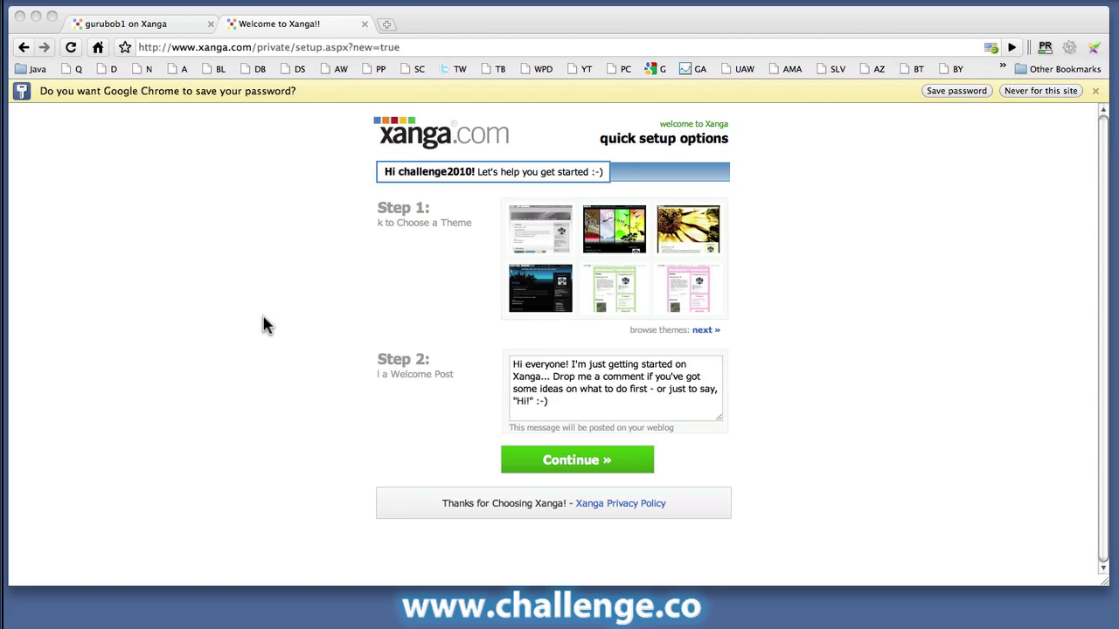
Pick the dark theme for the new blog in Step 1 of quick setup
{"action": "left_click", "coordinate": [539, 297]}
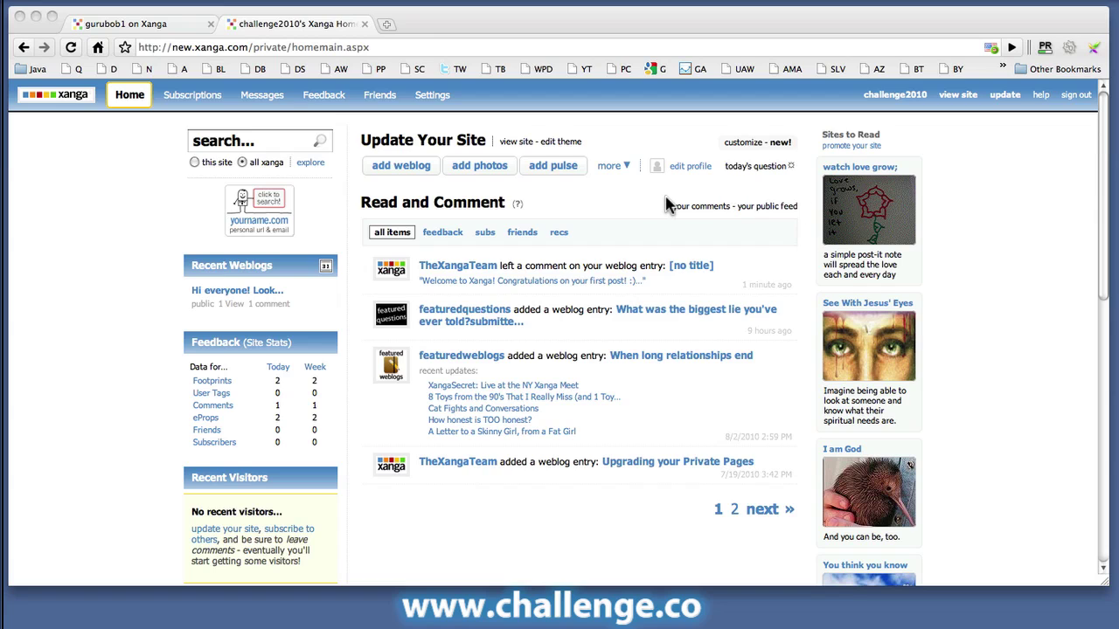
Open the weblog entries from the 'more' options under Update Your Site
{"action": "left_click", "coordinate": [615, 166]}
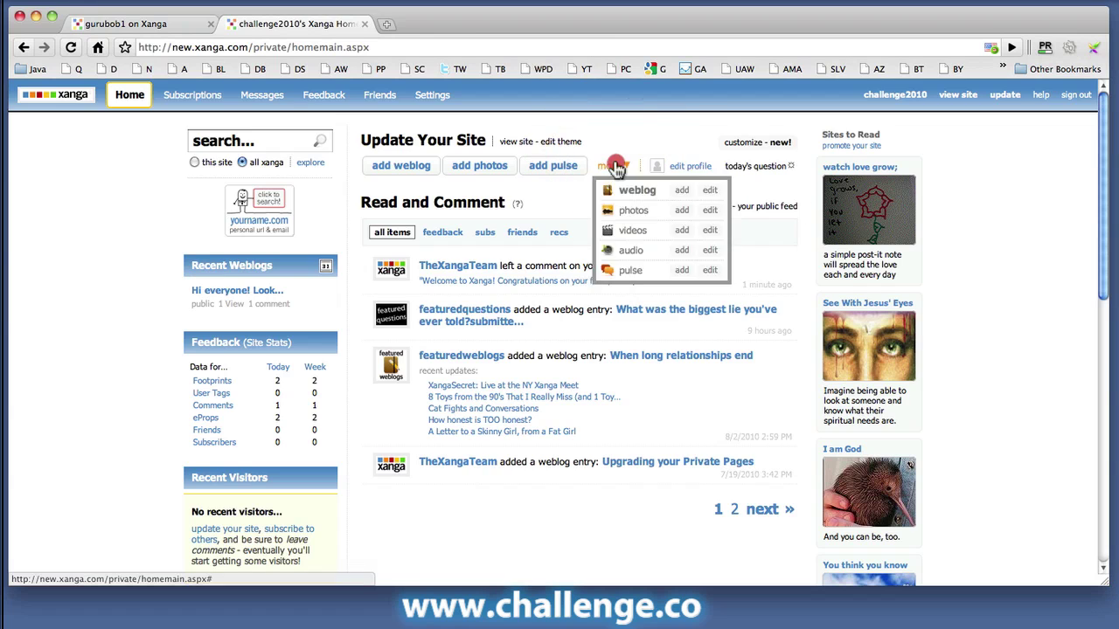
{"action": "left_click", "coordinate": [613, 166]}
{"action": "left_click", "coordinate": [614, 166]}
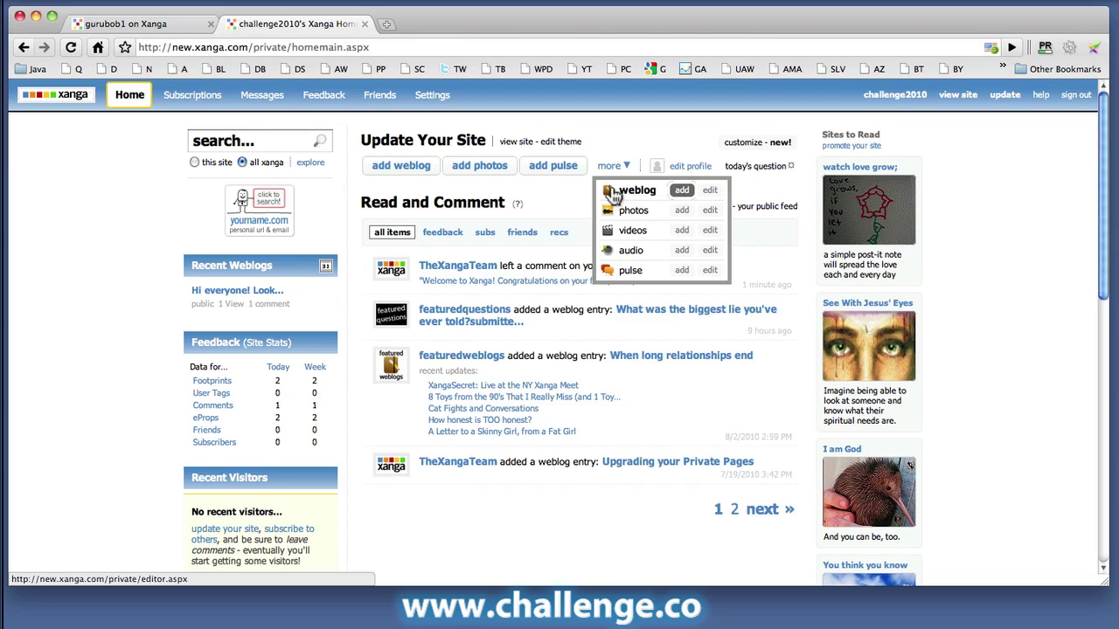
{"action": "left_click", "coordinate": [707, 190]}
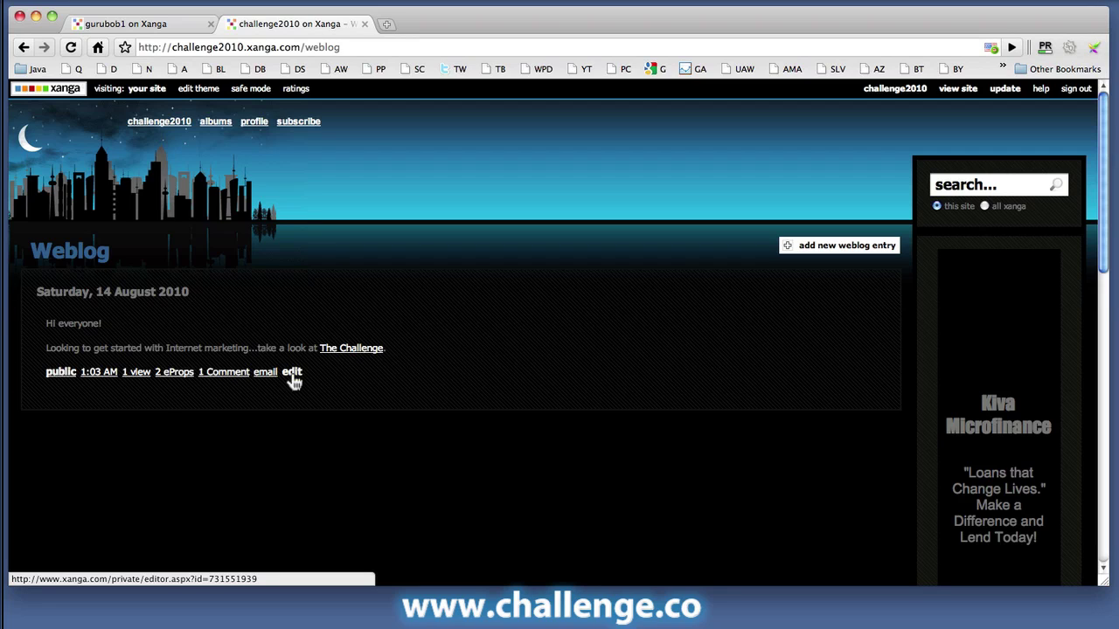
{"action": "left_click", "coordinate": [292, 372]}
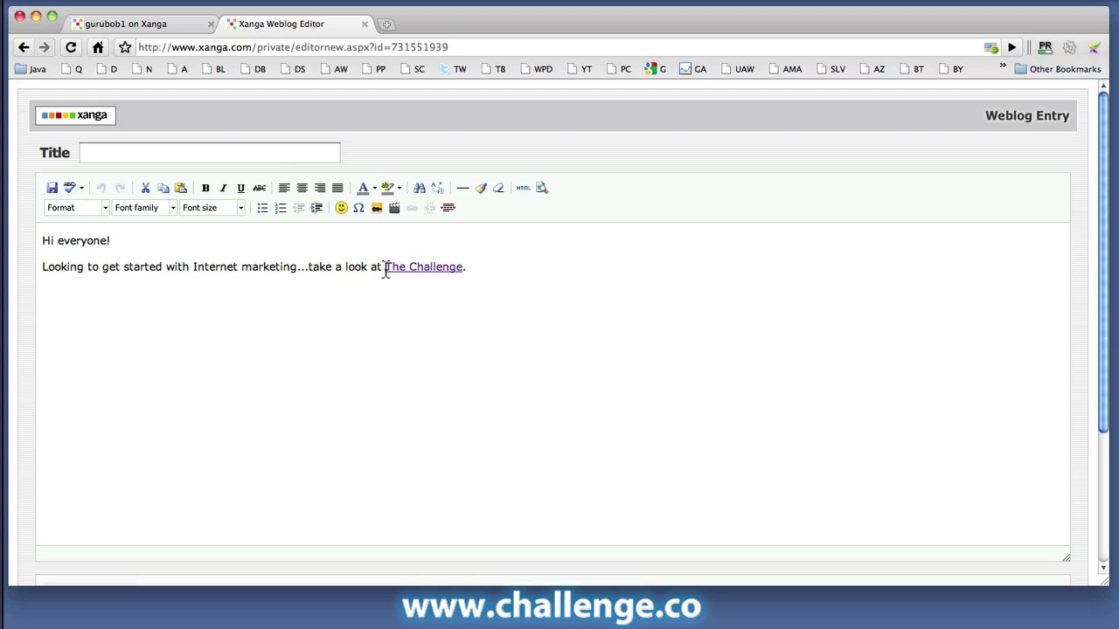
{"action": "left_click_drag", "start_coordinate": [385, 268], "coordinate": [459, 267]}
{"action": "left_click", "coordinate": [394, 304]}
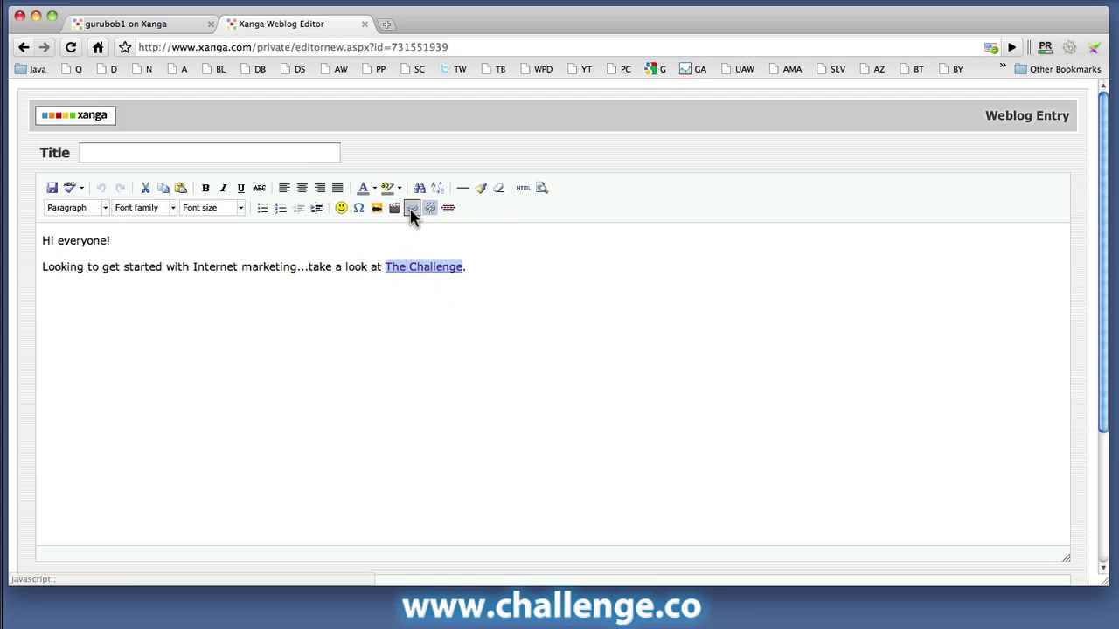
{"action": "left_click", "coordinate": [412, 210]}
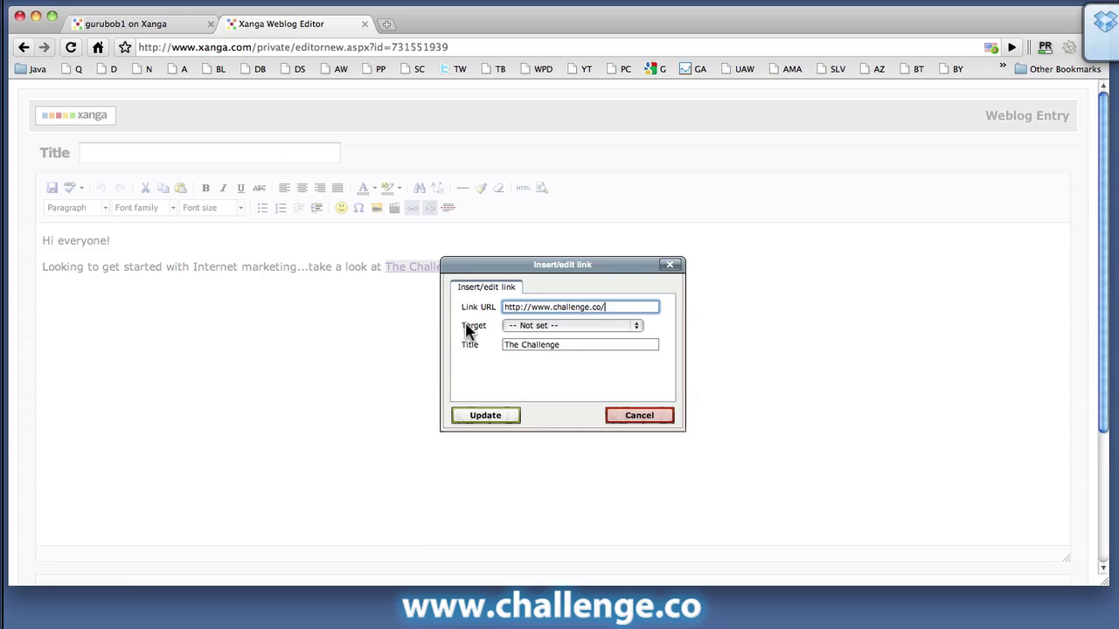
{"action": "left_click", "coordinate": [500, 418]}
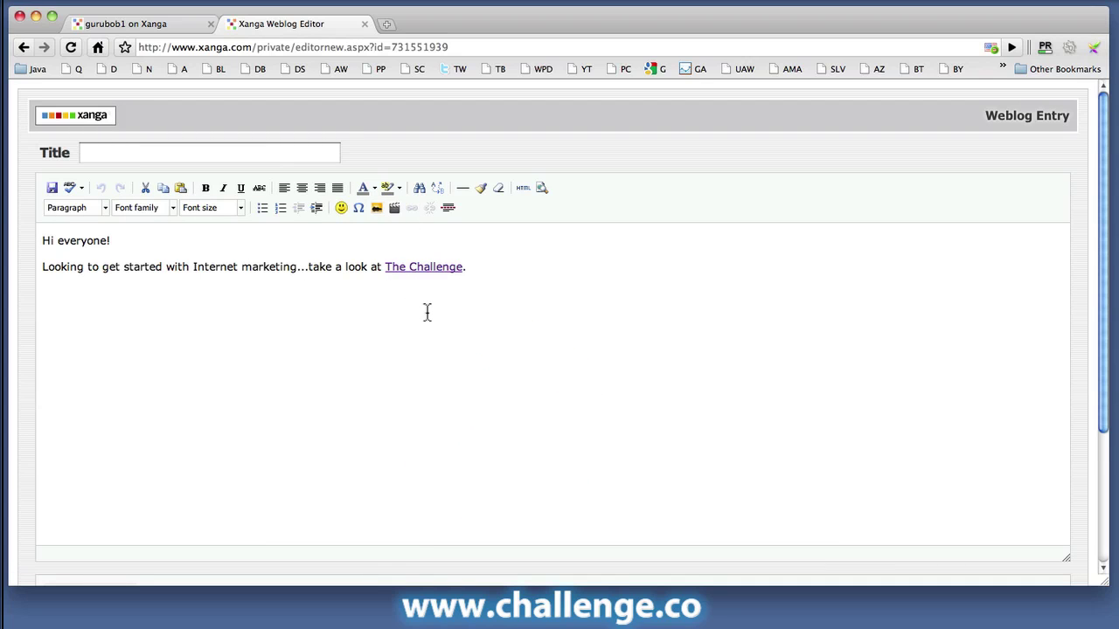
{"action": "scroll", "coordinate": [476, 315], "scroll_direction": "down", "scroll_amount": 5}
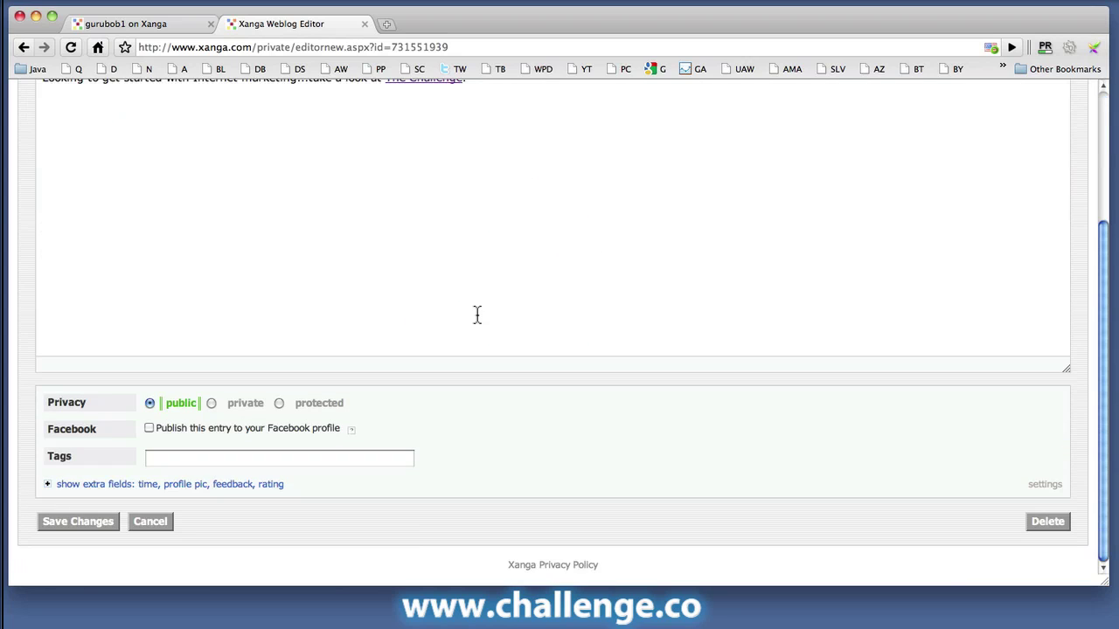
{"action": "left_click", "coordinate": [93, 522]}
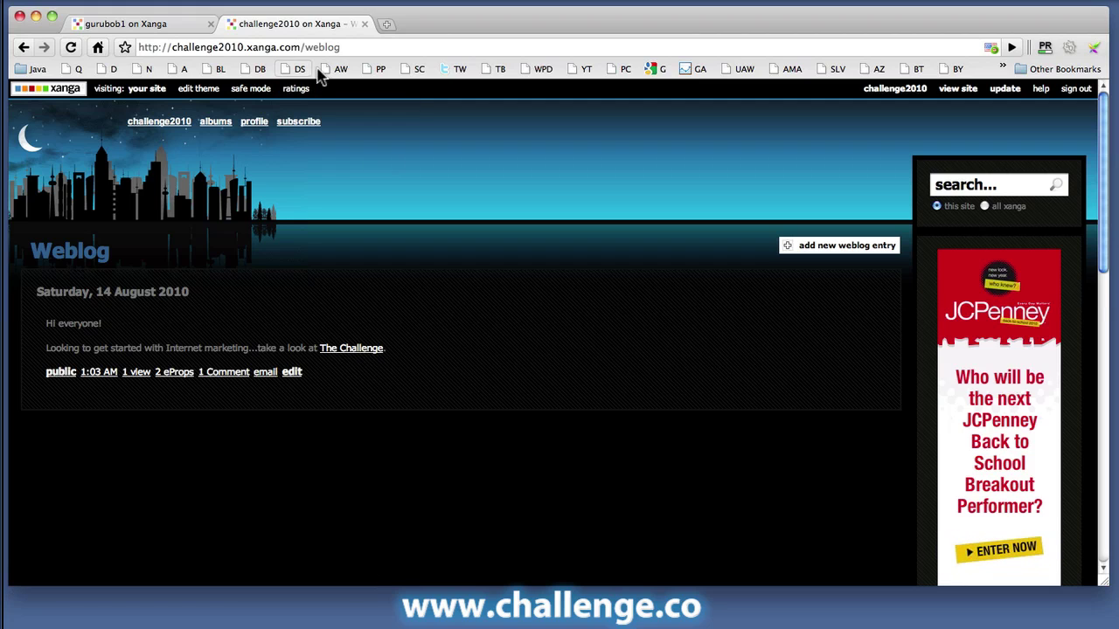
Remove 'weblog' from the blog's URL to load its main page
{"action": "left_click_drag", "start_coordinate": [305, 47], "coordinate": [367, 47]}
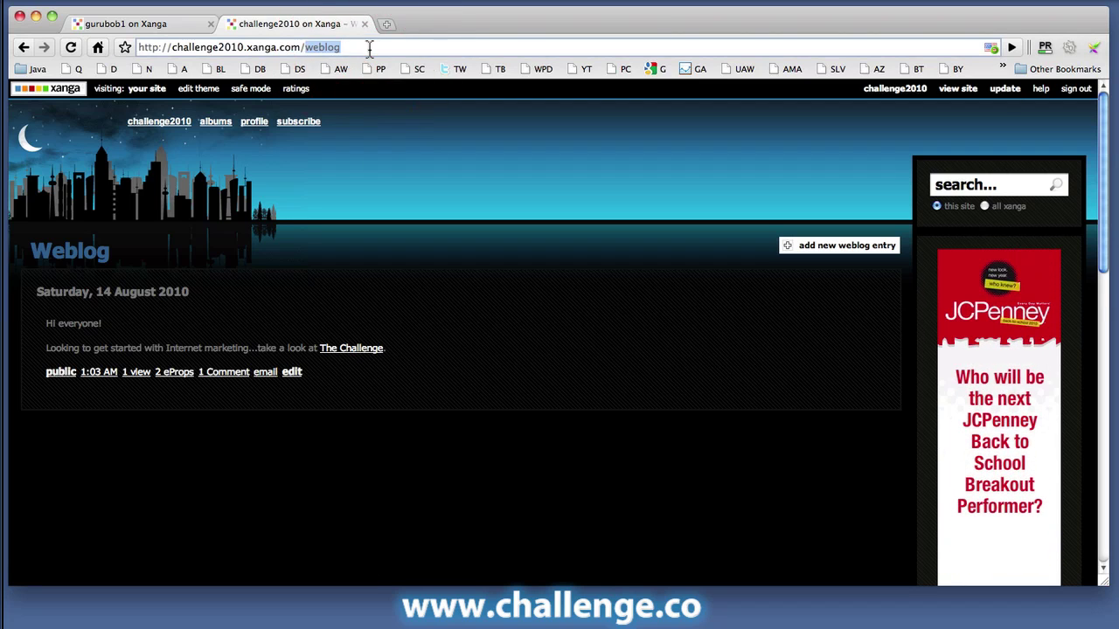
{"action": "key", "text": "BackSpace"}
{"action": "key", "text": "Return"}
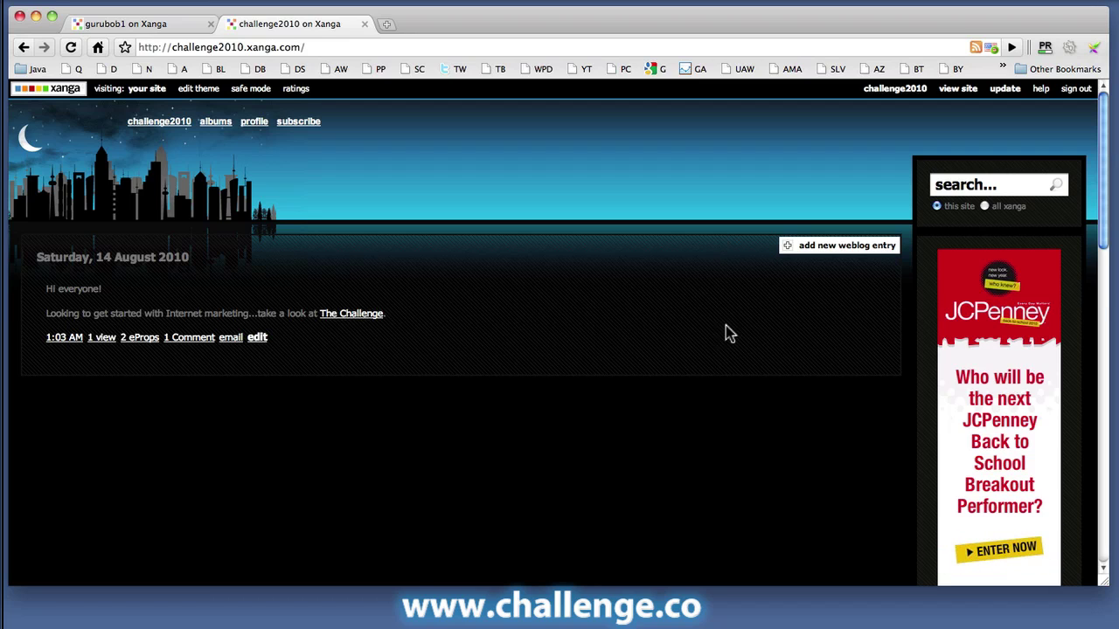
{"action": "scroll", "coordinate": [957, 297], "scroll_direction": "down", "scroll_amount": 10}
{"action": "scroll", "coordinate": [957, 297], "scroll_direction": "down", "scroll_amount": 3}
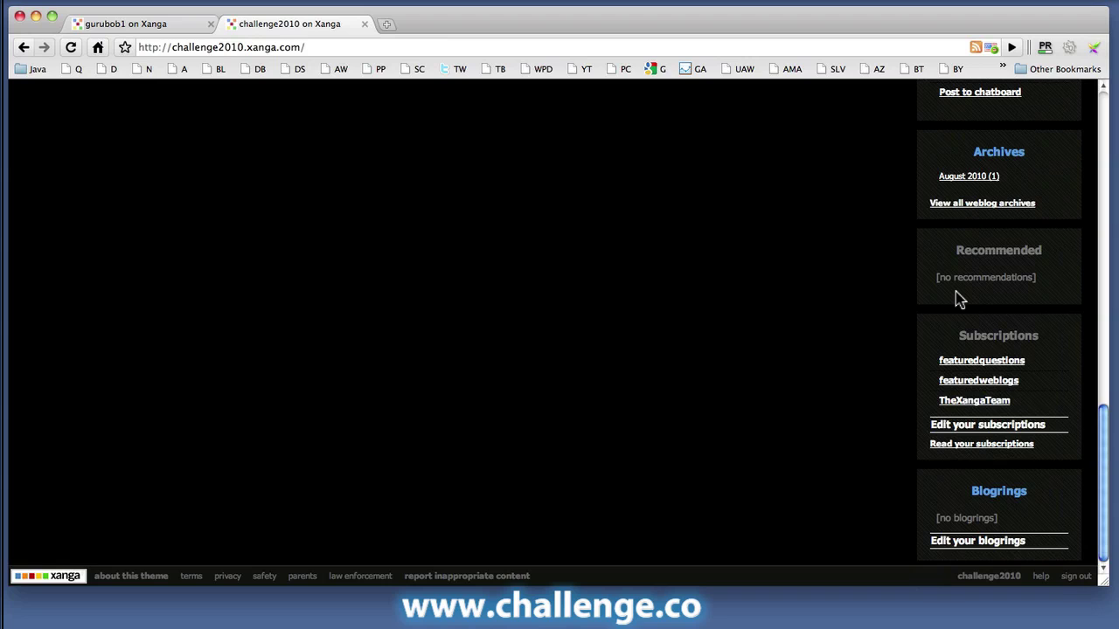
{"action": "scroll", "coordinate": [957, 297], "scroll_direction": "up", "scroll_amount": 13}
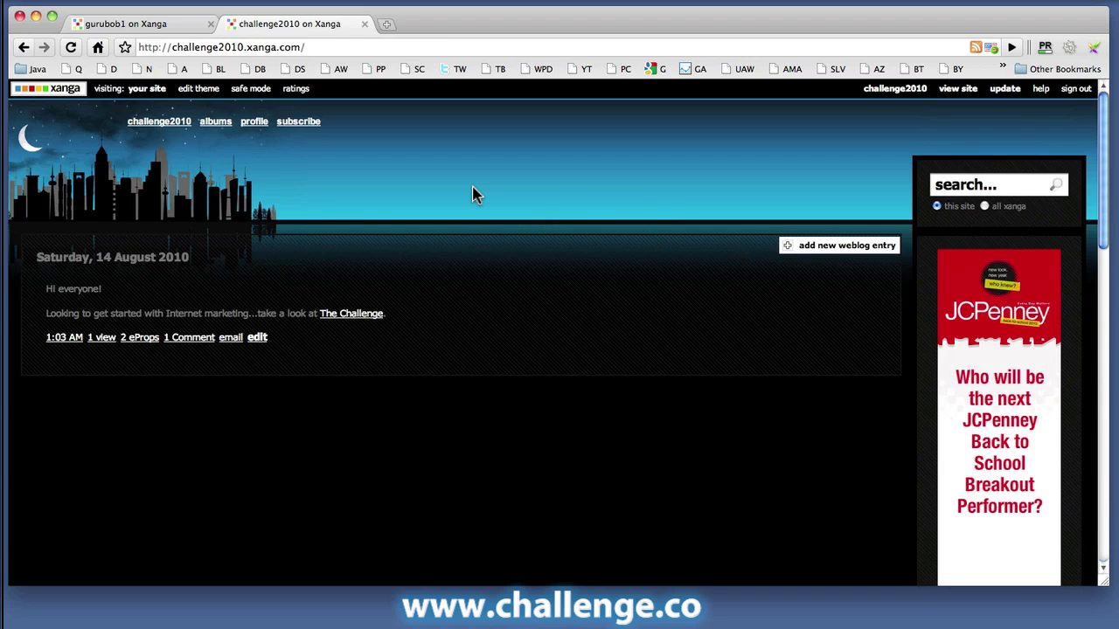